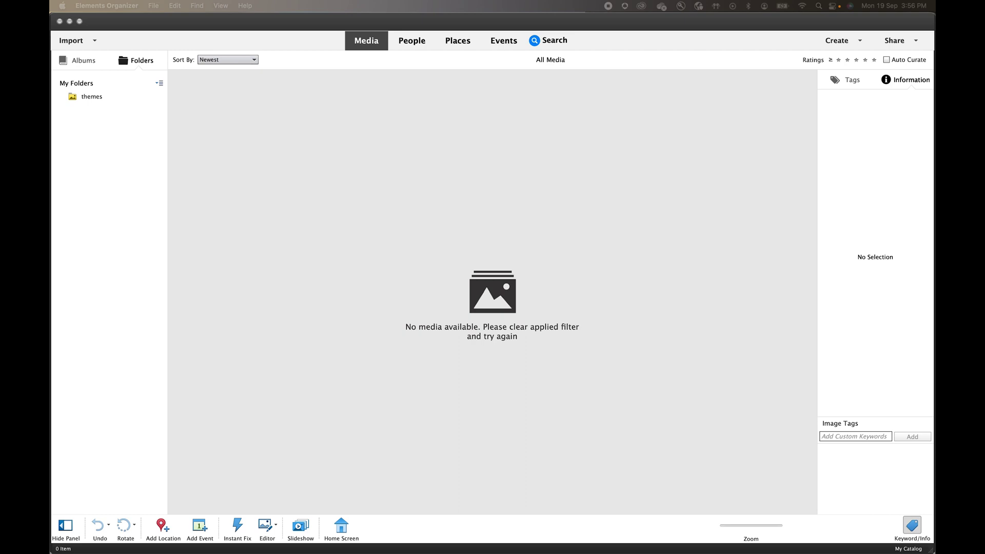
- Focus the Organizer and list its import sources: files and folders, camera or card reader, or bulk
{"action": "left_click", "coordinate": [588, 273]}
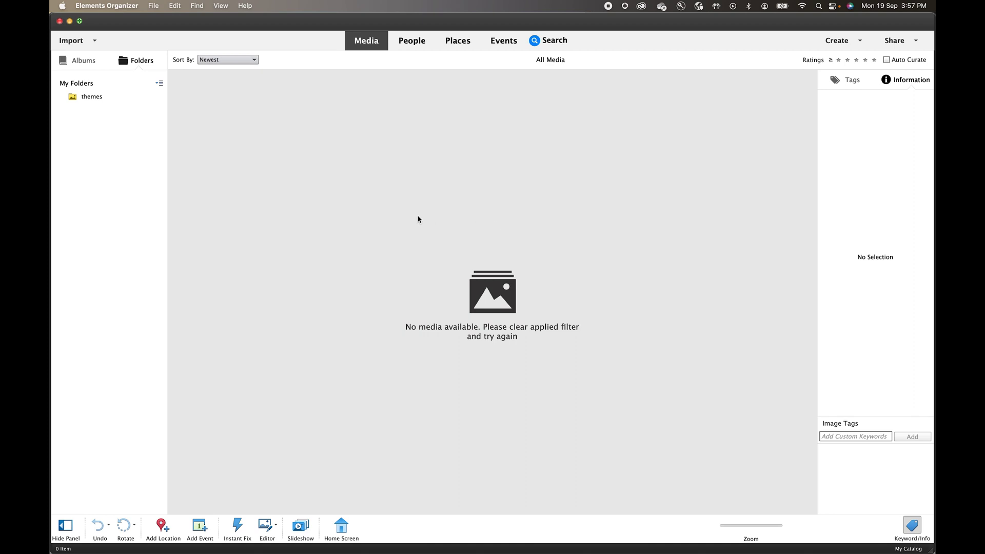
{"action": "left_click", "coordinate": [80, 40]}
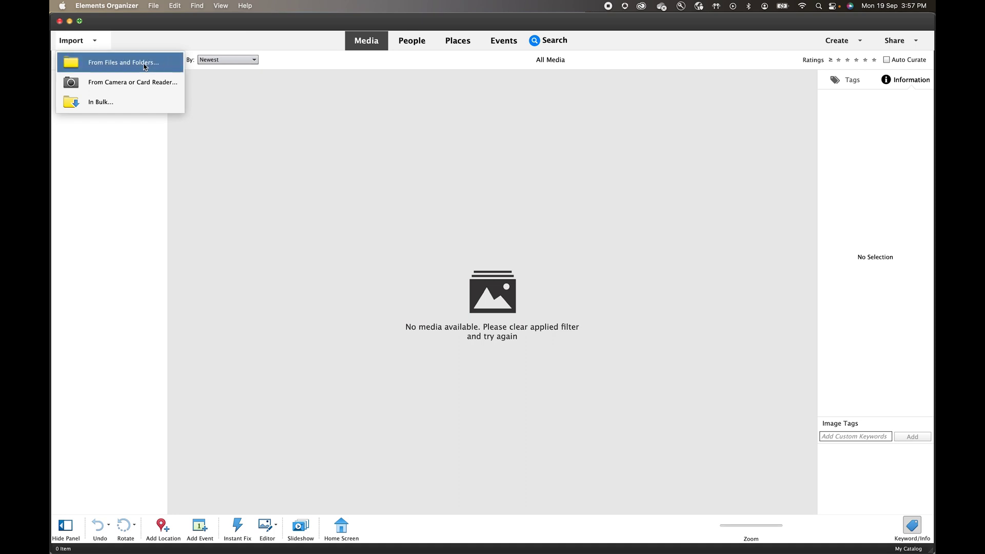
- Try importing DSC_0018.NEF from files and folders with All Files enabled
{"action": "left_click", "coordinate": [122, 62]}
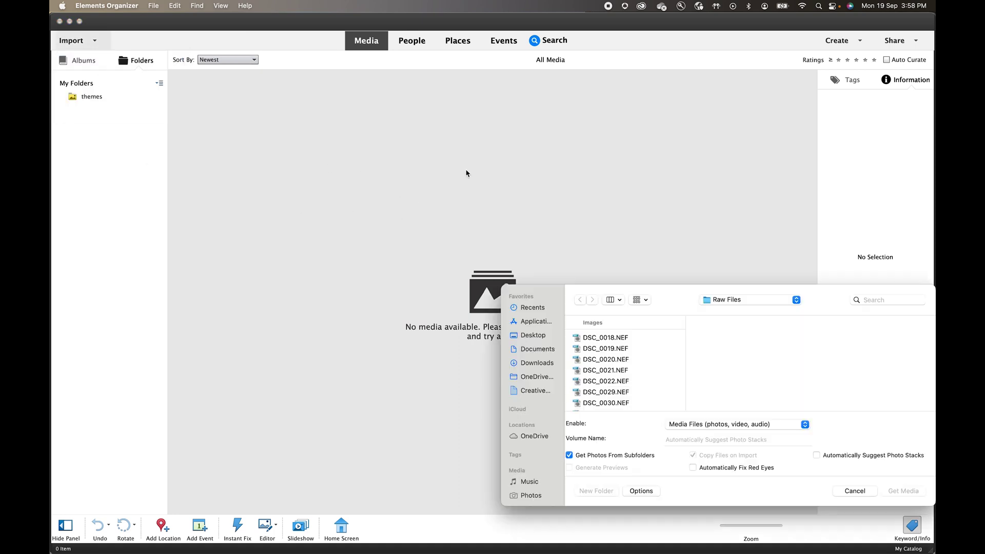
{"action": "left_click", "coordinate": [668, 302]}
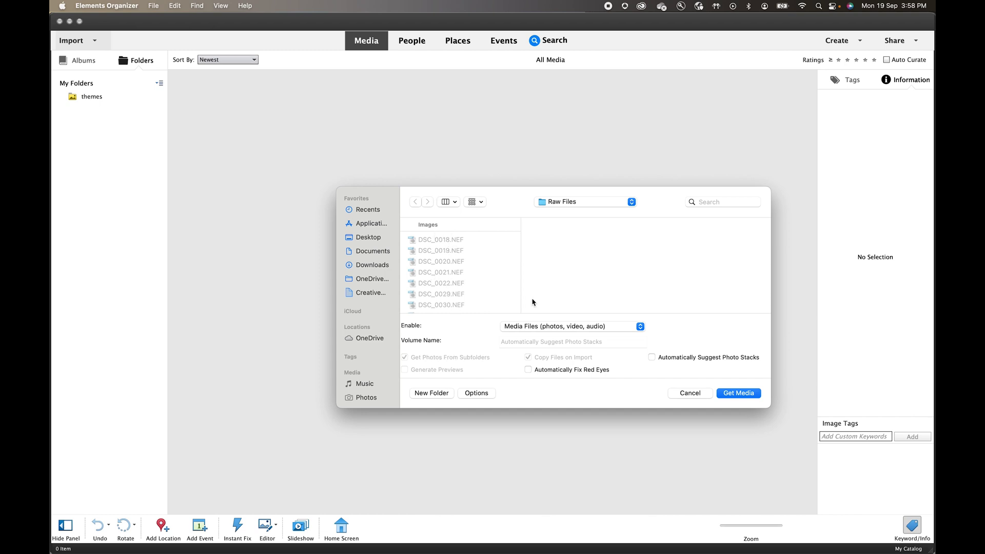
{"action": "left_click", "coordinate": [550, 327]}
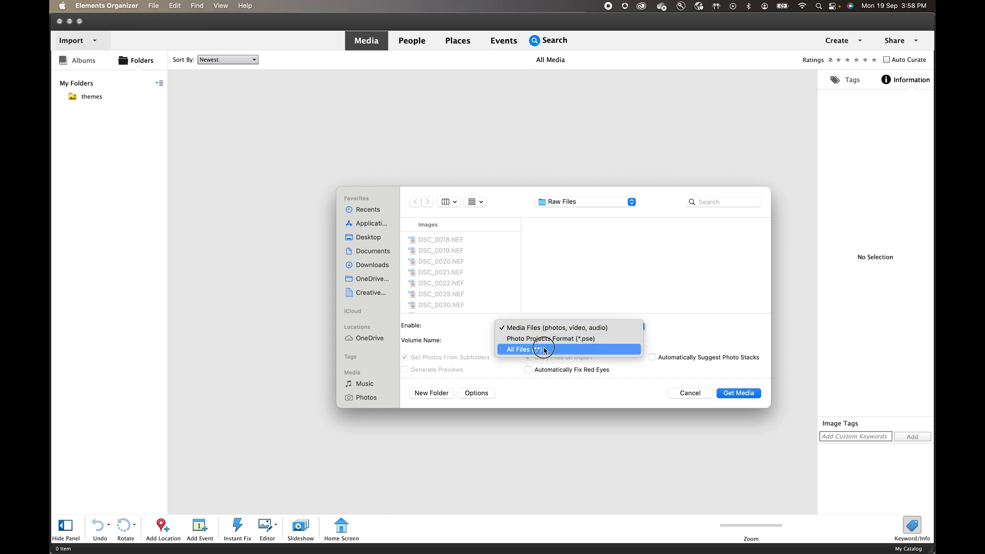
{"action": "left_click", "coordinate": [535, 349]}
{"action": "left_click", "coordinate": [459, 241]}
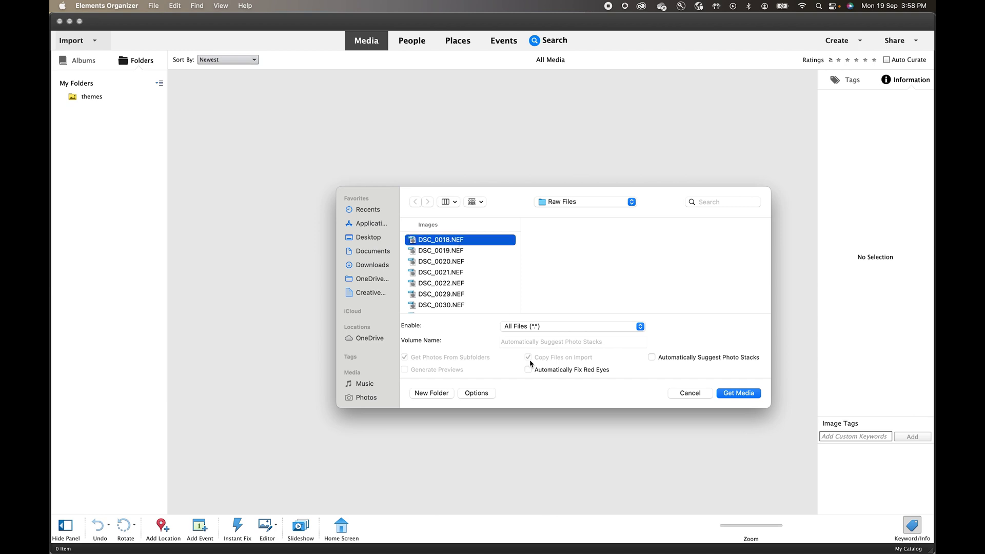
{"action": "left_click", "coordinate": [737, 394]}
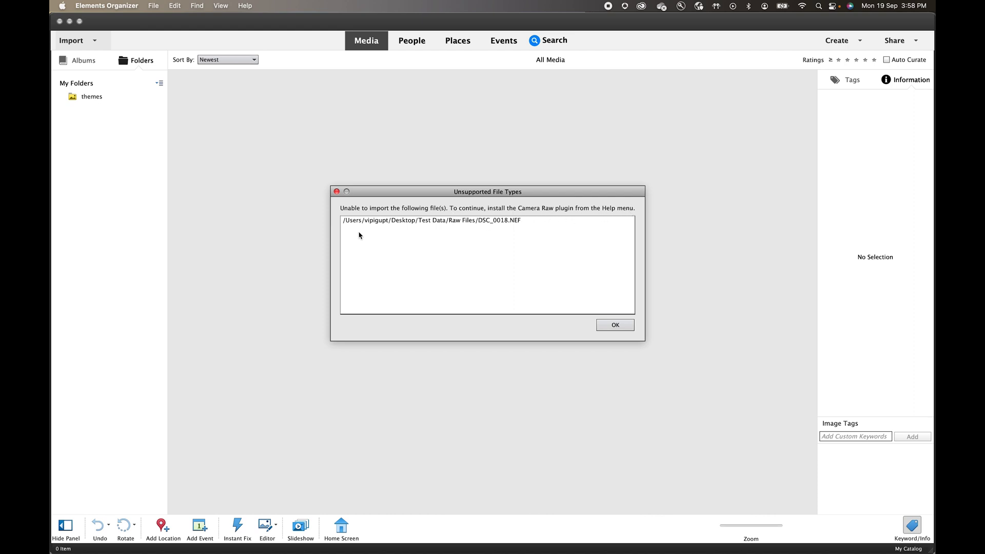
- Dismiss the unsupported-file warning and check the Help menu for a Camera Raw install option
{"action": "left_click", "coordinate": [611, 328]}
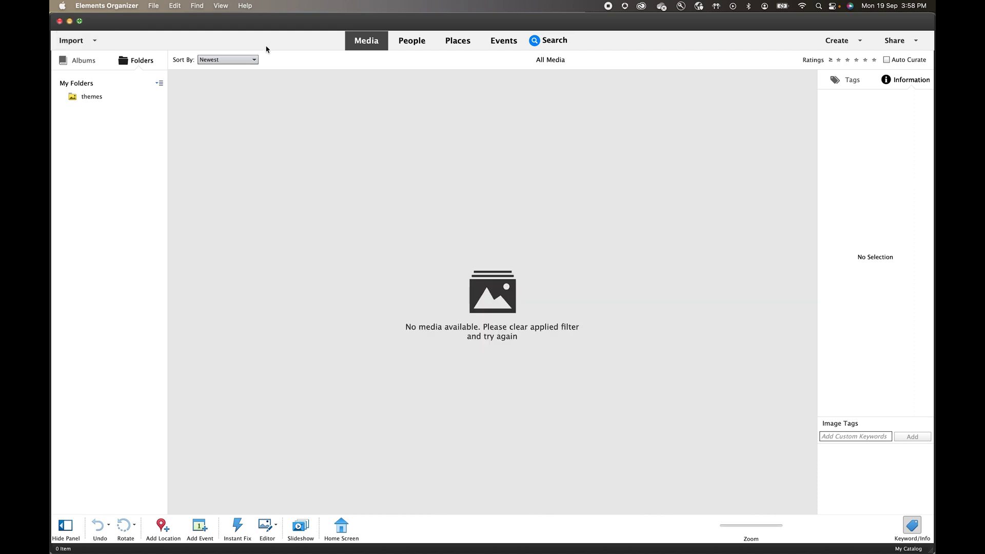
{"action": "left_click", "coordinate": [246, 7]}
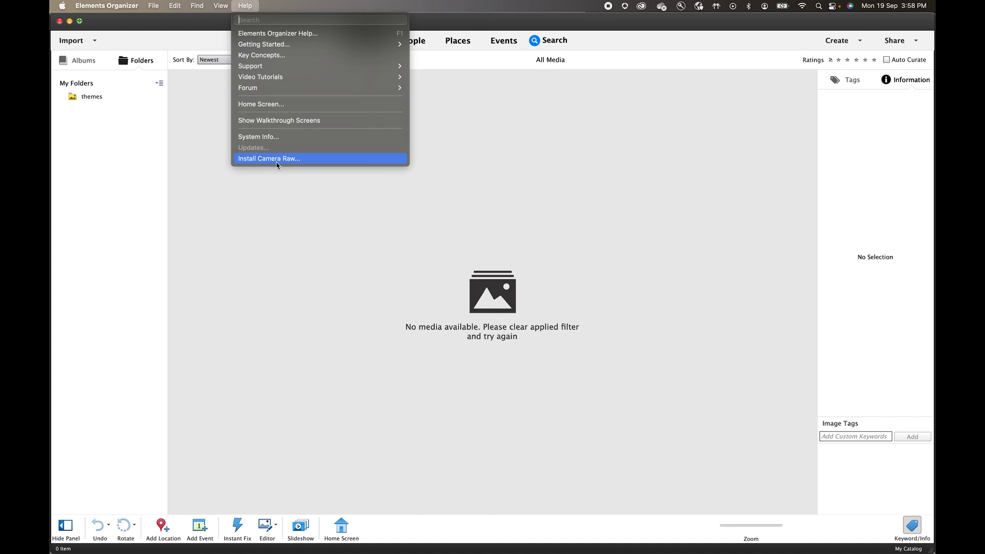
{"action": "left_click", "coordinate": [302, 210]}
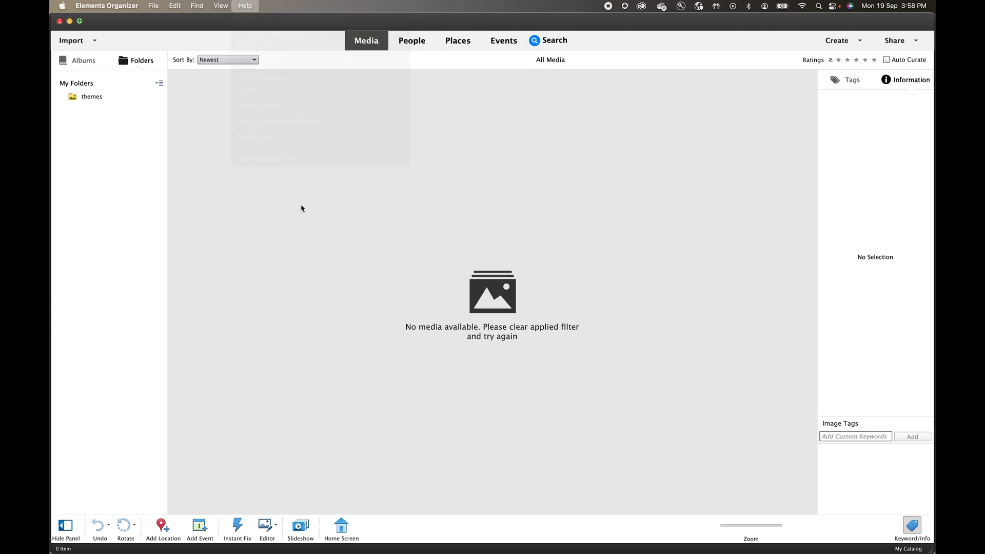
- Switch to the Photoshop Elements Editor and browse File > Open to Desktop > Test Data
{"action": "mouse_move", "coordinate": [482, 551]}
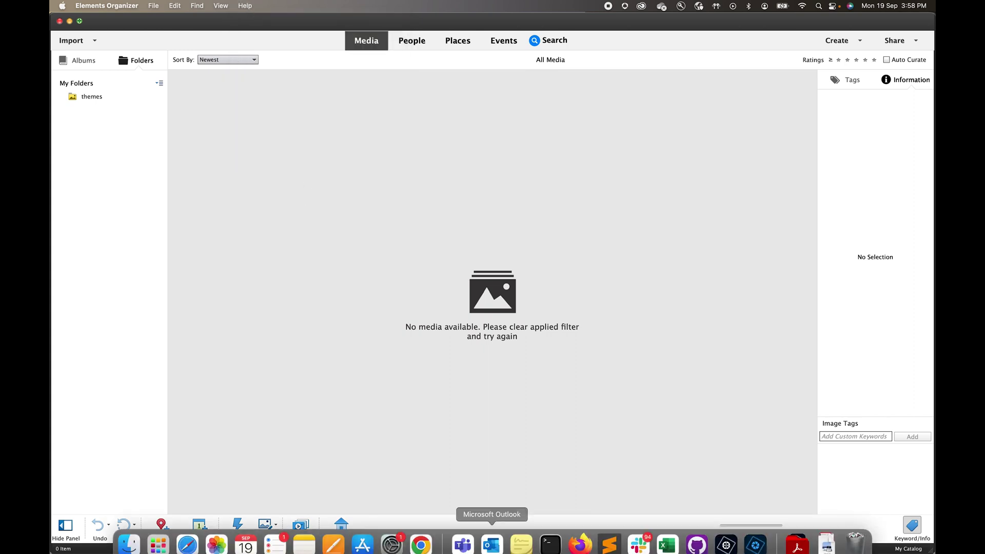
{"action": "left_click", "coordinate": [757, 543]}
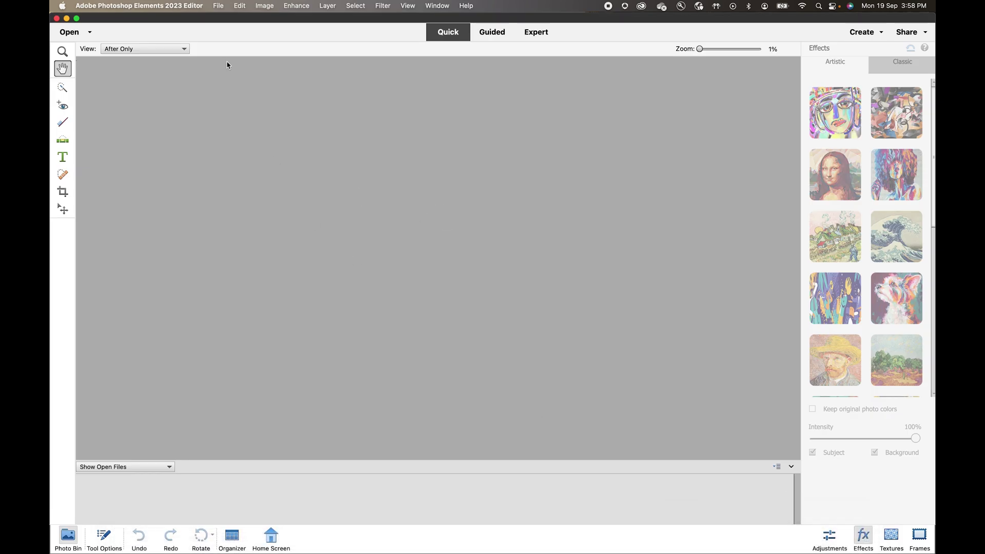
{"action": "left_click", "coordinate": [218, 6]}
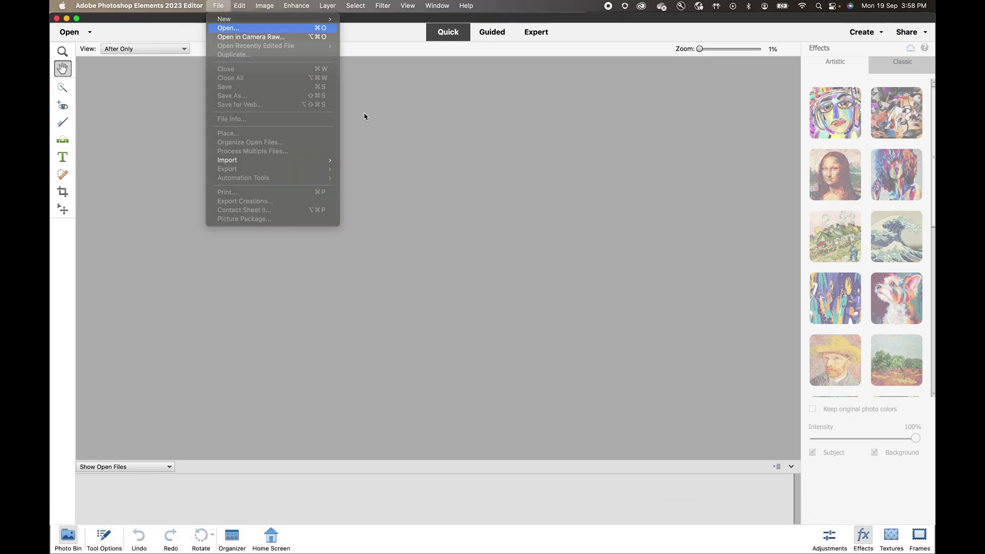
{"action": "left_click", "coordinate": [445, 139]}
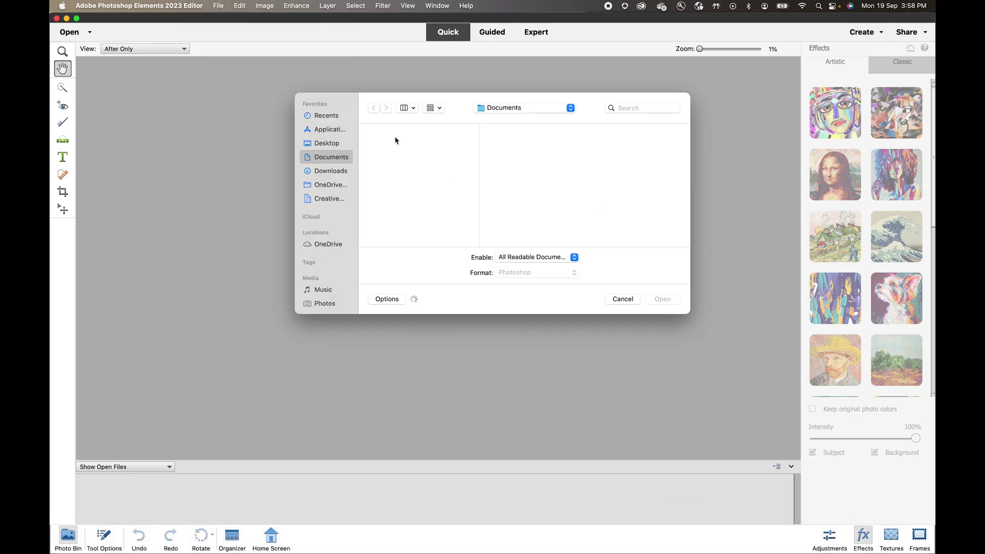
{"action": "left_click", "coordinate": [328, 144]}
{"action": "scroll", "coordinate": [417, 185], "scroll_direction": "down", "scroll_amount": 5}
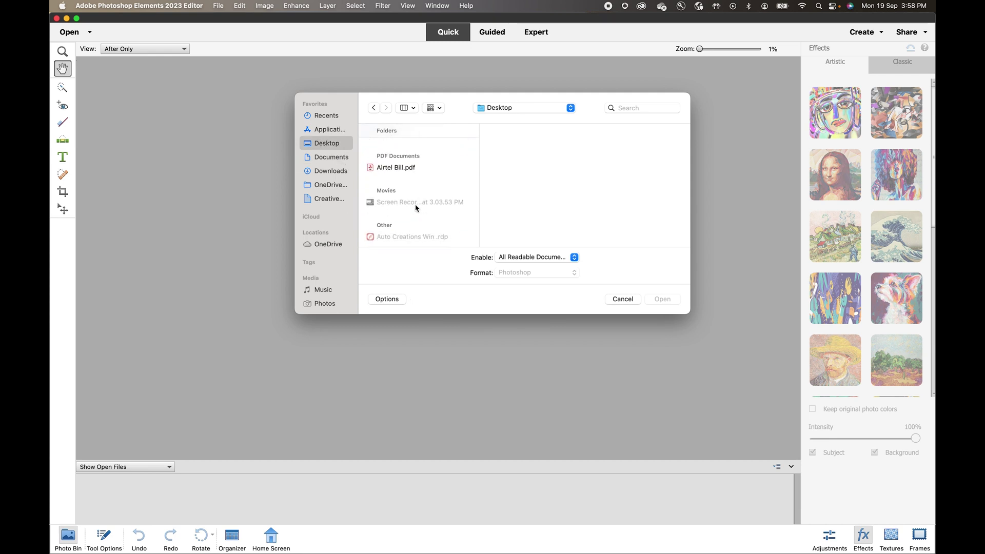
{"action": "scroll", "coordinate": [416, 208], "scroll_direction": "up", "scroll_amount": 5}
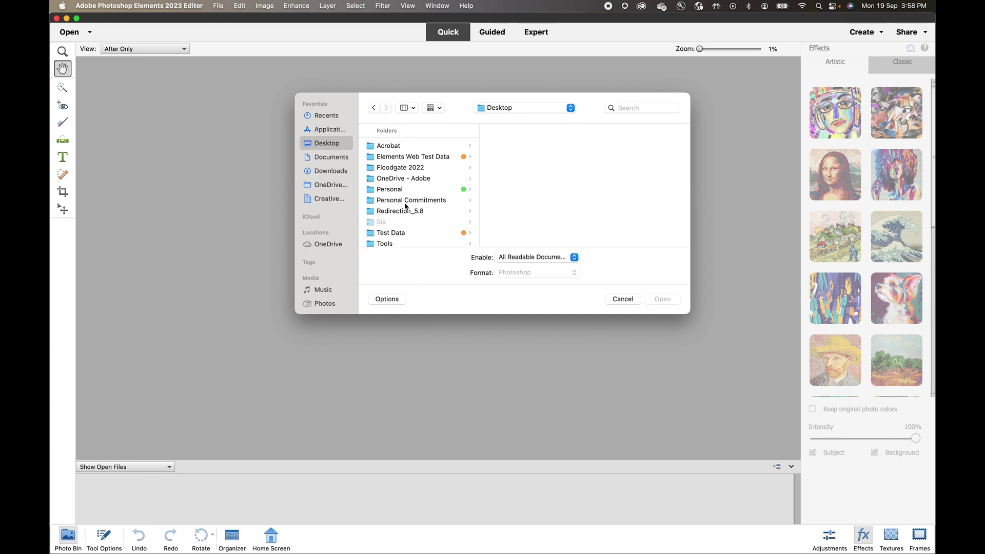
{"action": "left_click", "coordinate": [395, 234]}
- Open DSC_0018.NEF from the Raw Files folder with All Documents shown
{"action": "scroll", "coordinate": [523, 220], "scroll_direction": "down", "scroll_amount": 3}
{"action": "left_click", "coordinate": [514, 203]}
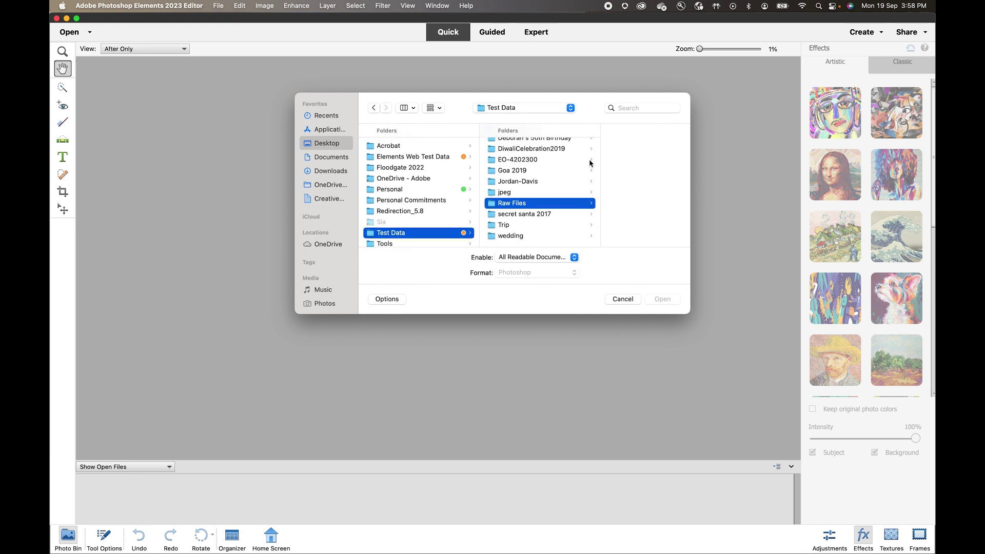
{"action": "left_click", "coordinate": [553, 259]}
{"action": "left_click", "coordinate": [527, 269]}
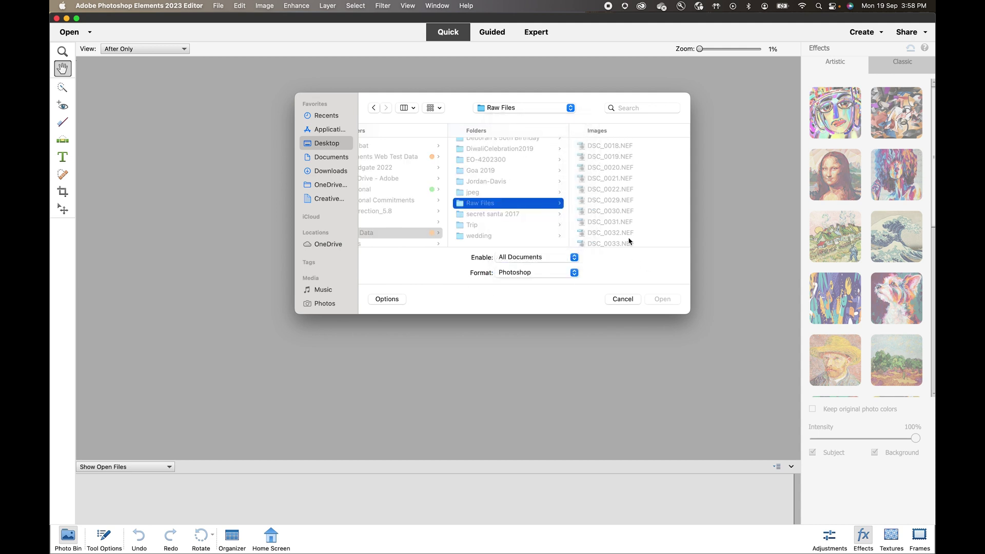
{"action": "left_click", "coordinate": [611, 148]}
{"action": "left_click", "coordinate": [662, 298]}
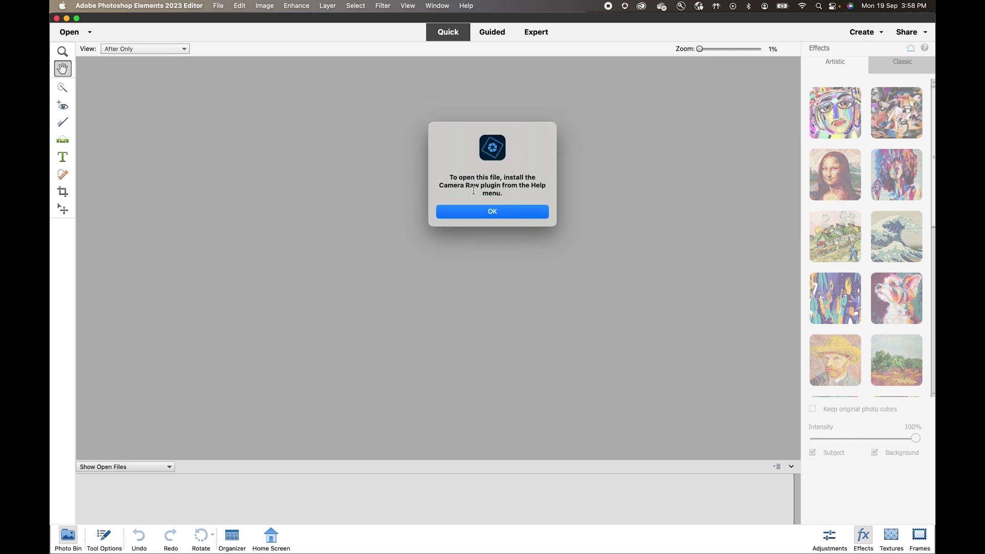
- Dismiss the Camera Raw alert and choose Help > Install Camera Raw to launch the installer
{"action": "left_click", "coordinate": [508, 215]}
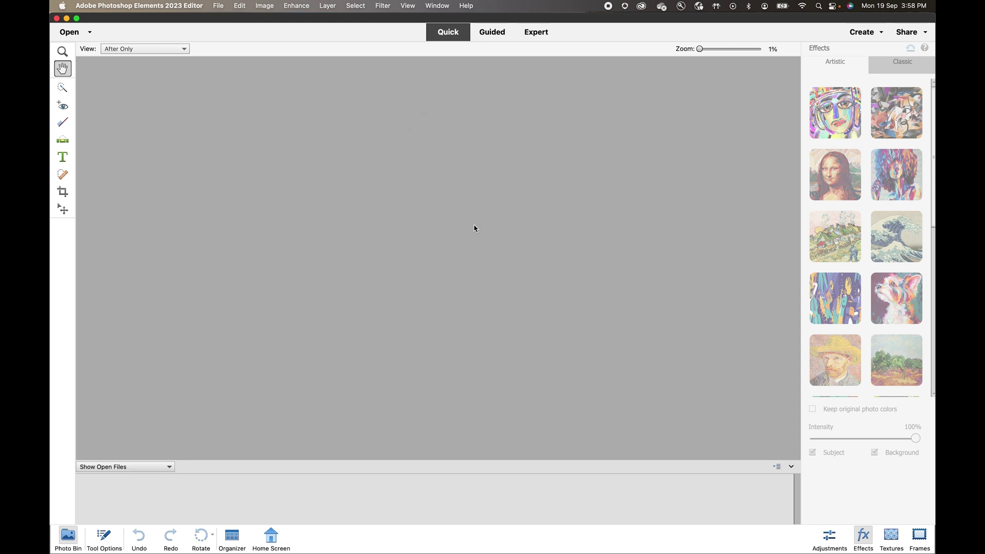
{"action": "left_click", "coordinate": [467, 7]}
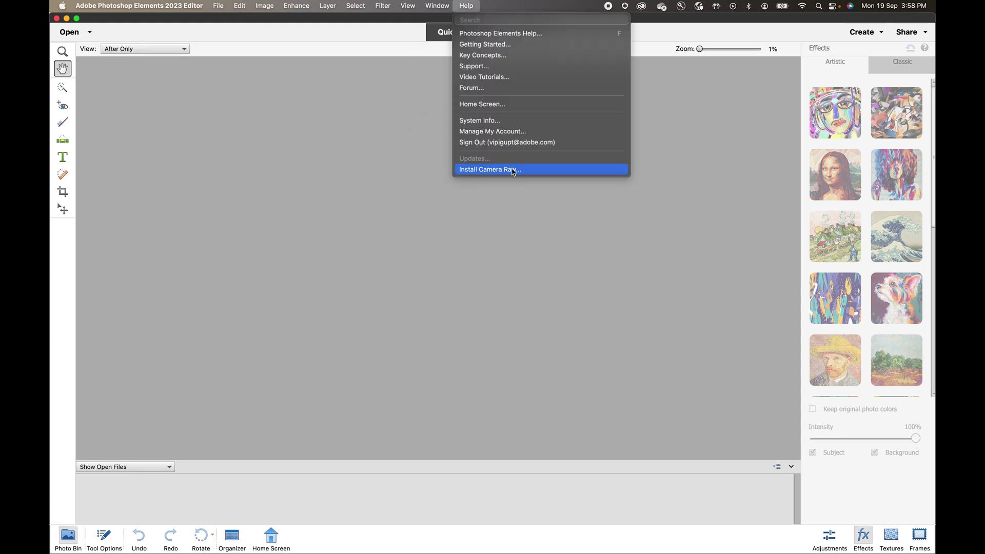
{"action": "left_click", "coordinate": [567, 231]}
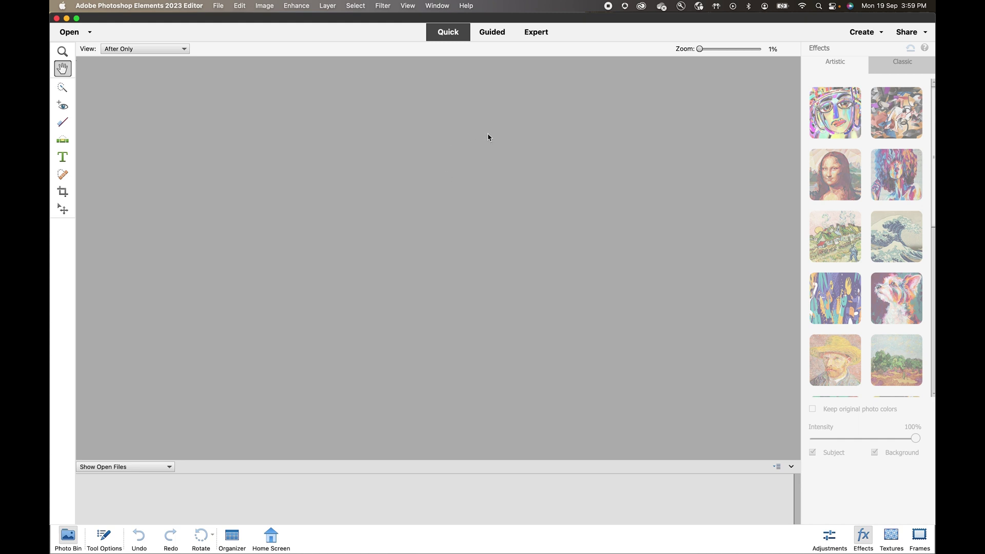
{"action": "left_click", "coordinate": [468, 6]}
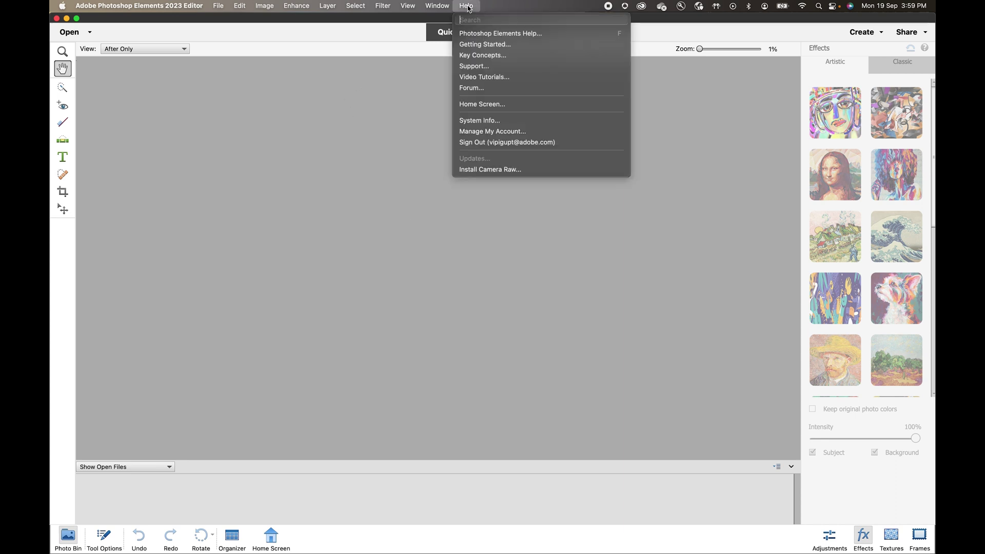
{"action": "left_click", "coordinate": [475, 171]}
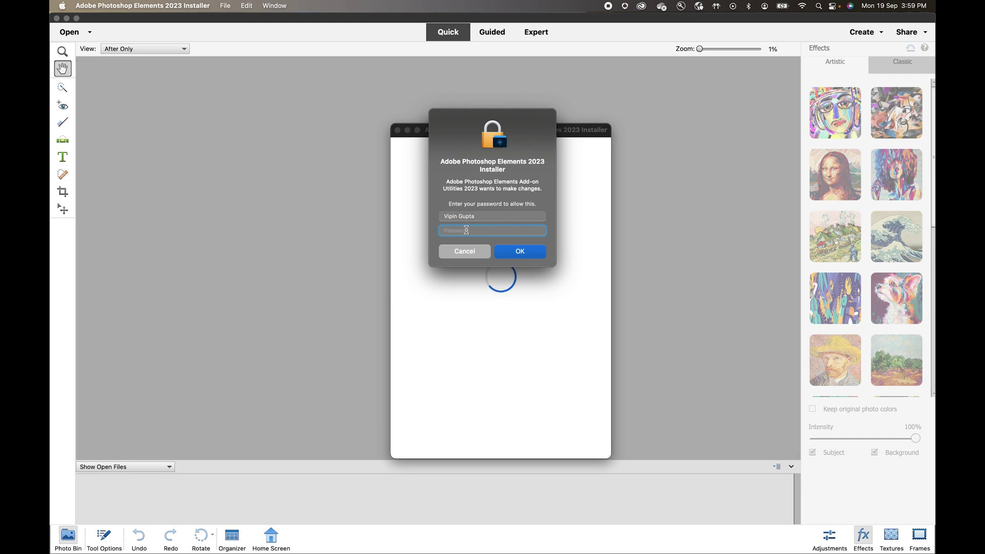
- Enter the administrator password to authorise the installer and move its window up and left
{"action": "type", "text": "••••••••••••••••"}
{"action": "key", "text": "Return"}
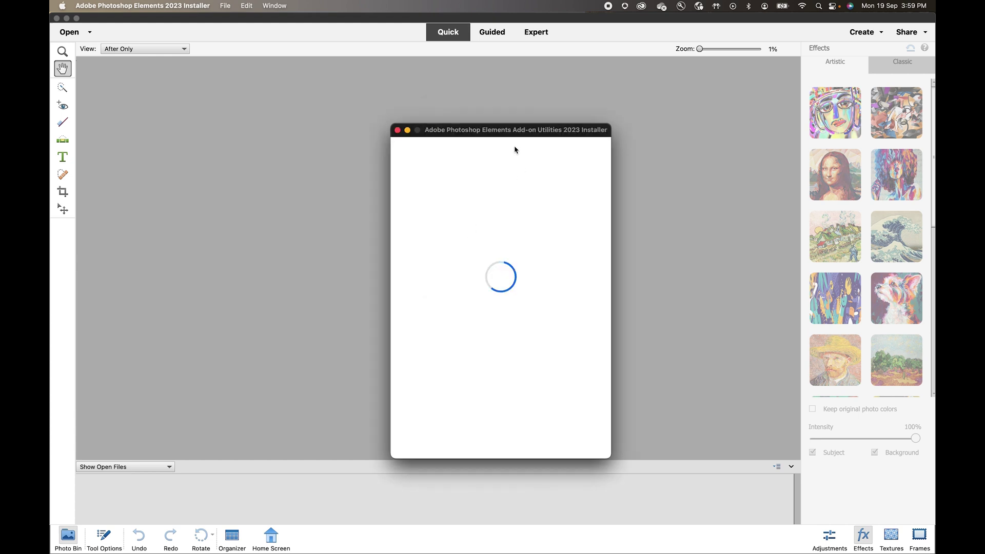
{"action": "left_click_drag", "start_coordinate": [499, 125], "coordinate": [438, 96]}
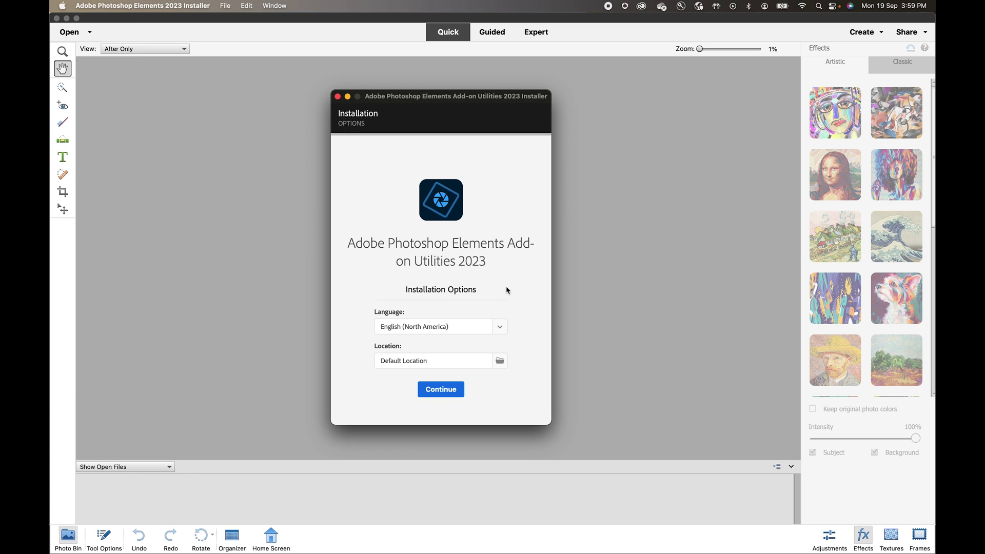
- Keep English (North America) and the Default Location, then start installing the add-on utilities
{"action": "left_click", "coordinate": [498, 327]}
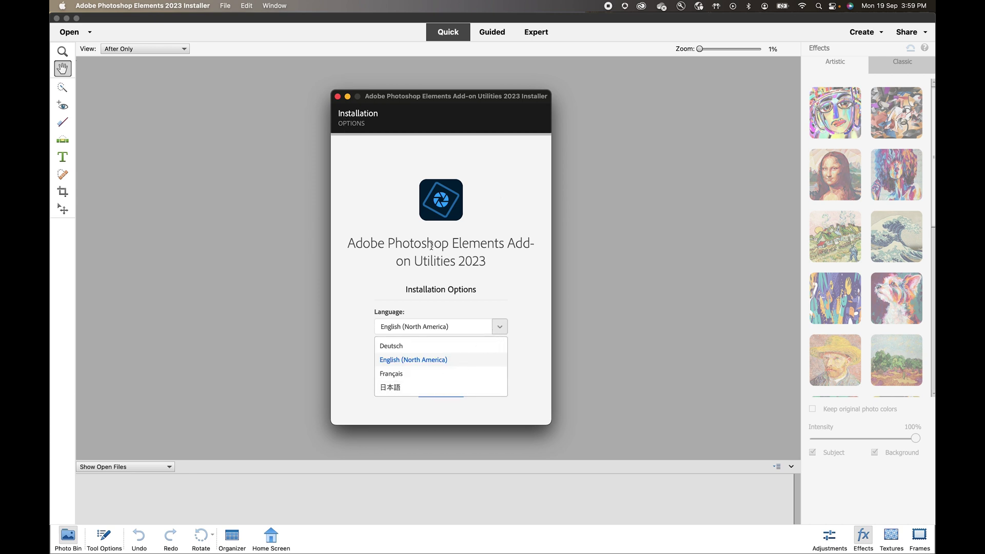
{"action": "left_click", "coordinate": [386, 297]}
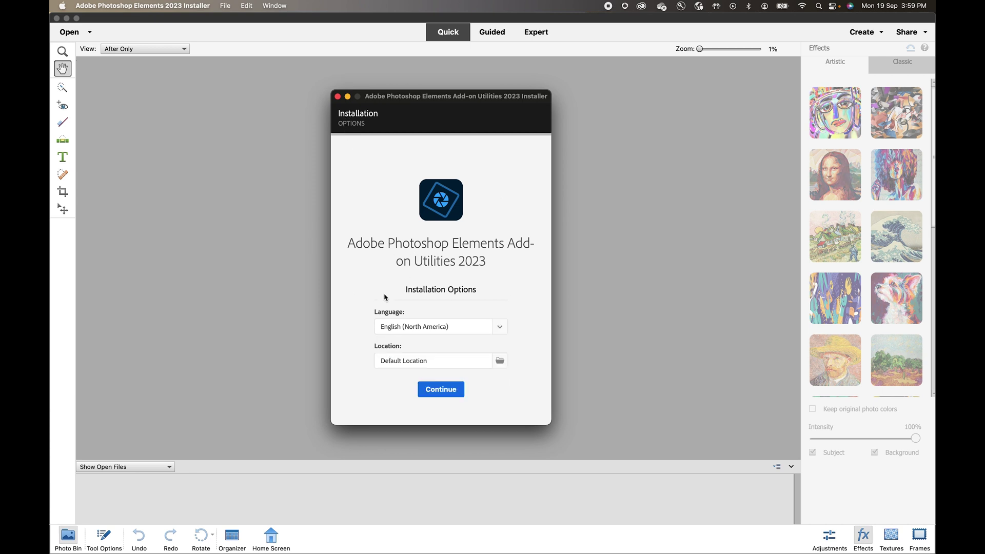
{"action": "left_click", "coordinate": [499, 361]}
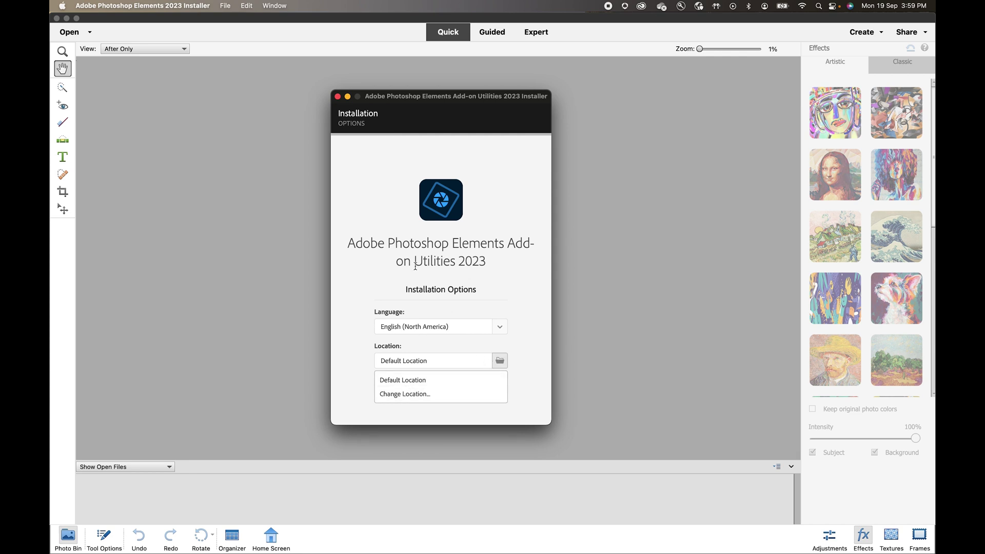
{"action": "left_click", "coordinate": [419, 292]}
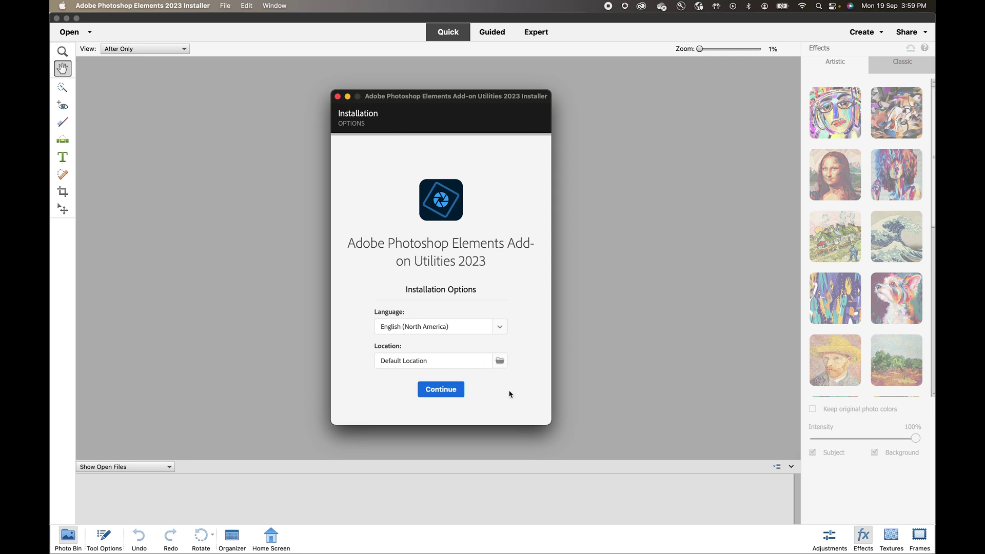
{"action": "left_click", "coordinate": [443, 389]}
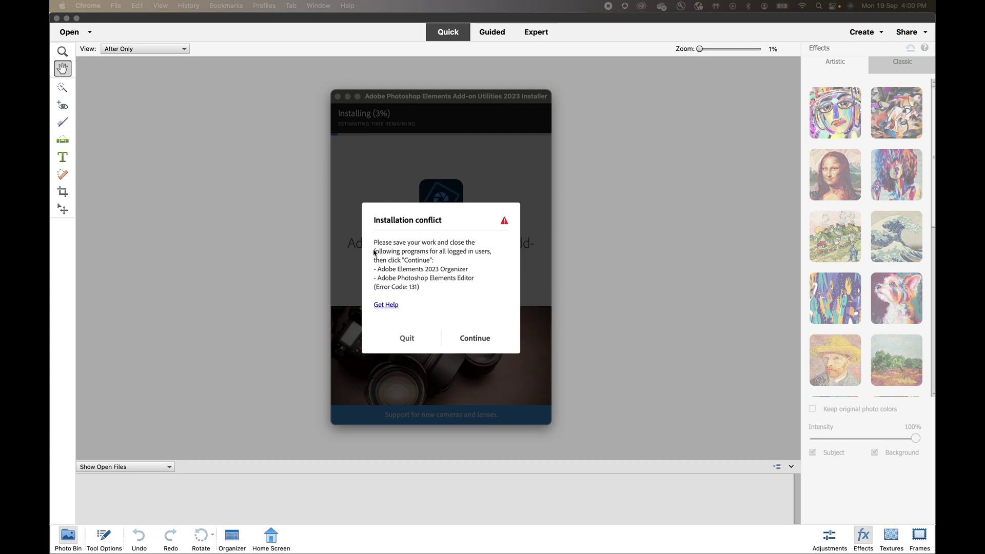
- Quit the Photoshop Elements Editor and Elements Organizer, skipping the catalog backup
{"action": "left_click", "coordinate": [419, 274]}
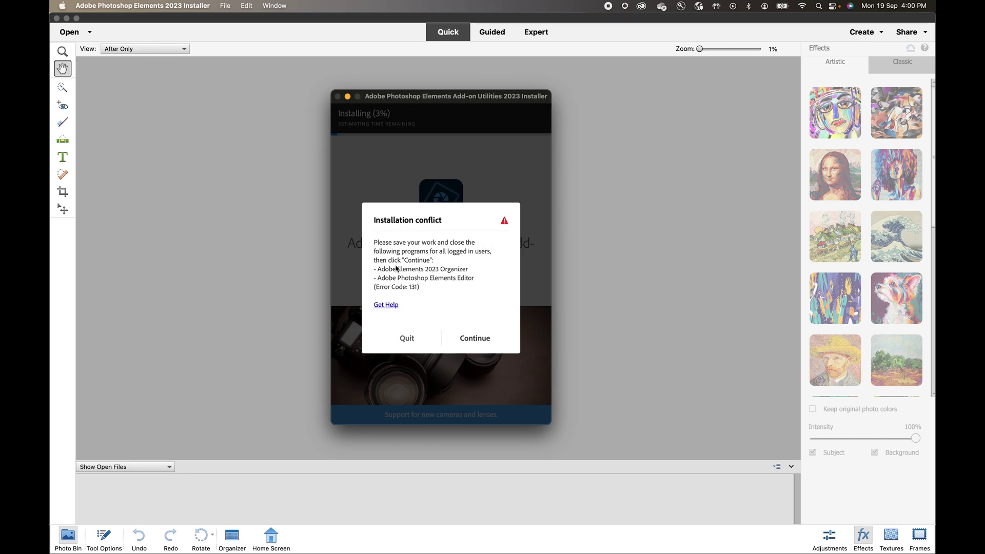
{"action": "left_click", "coordinate": [213, 246]}
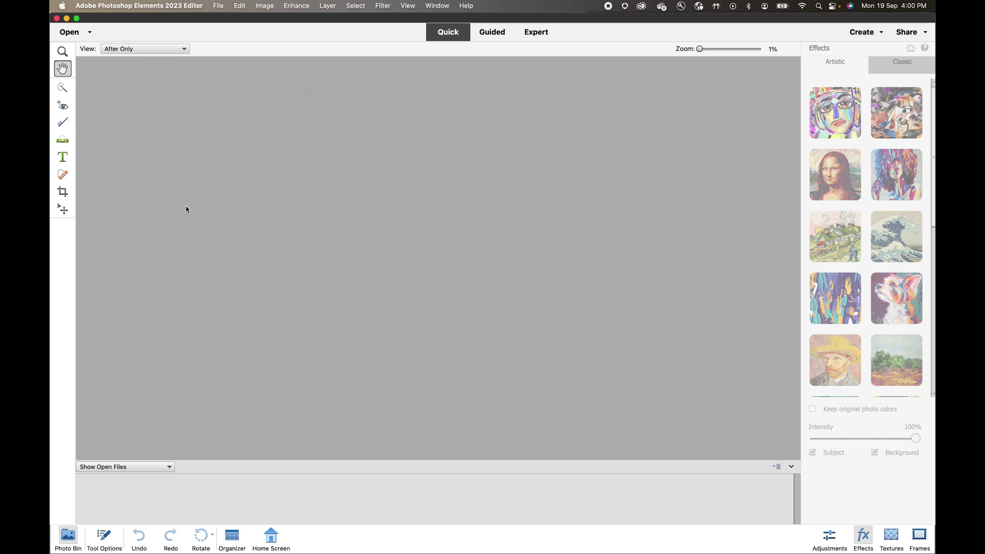
{"action": "left_click", "coordinate": [130, 6]}
{"action": "left_click", "coordinate": [144, 154]}
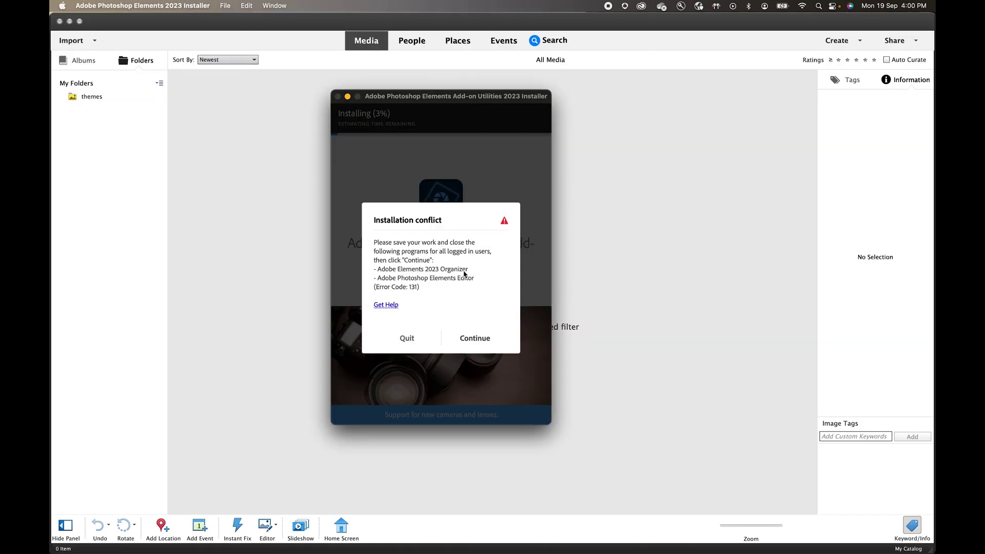
{"action": "left_click", "coordinate": [528, 236]}
{"action": "left_click", "coordinate": [116, 6]}
{"action": "left_click", "coordinate": [132, 115]}
{"action": "left_click", "coordinate": [539, 312]}
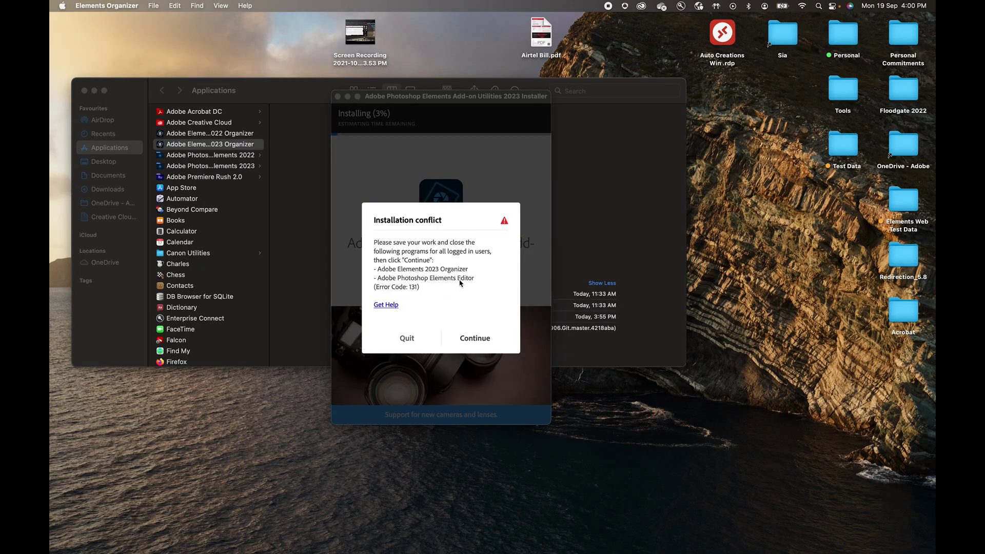
- Resume the paused installation and bring the installer window back to the front
{"action": "left_click", "coordinate": [475, 337]}
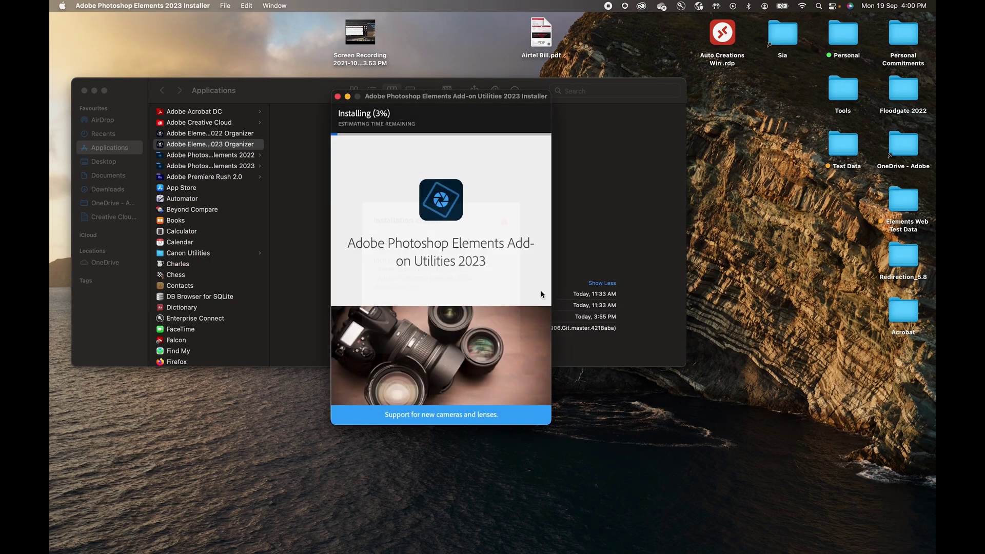
{"action": "left_click", "coordinate": [662, 274]}
{"action": "left_click_drag", "start_coordinate": [686, 365], "coordinate": [933, 553]}
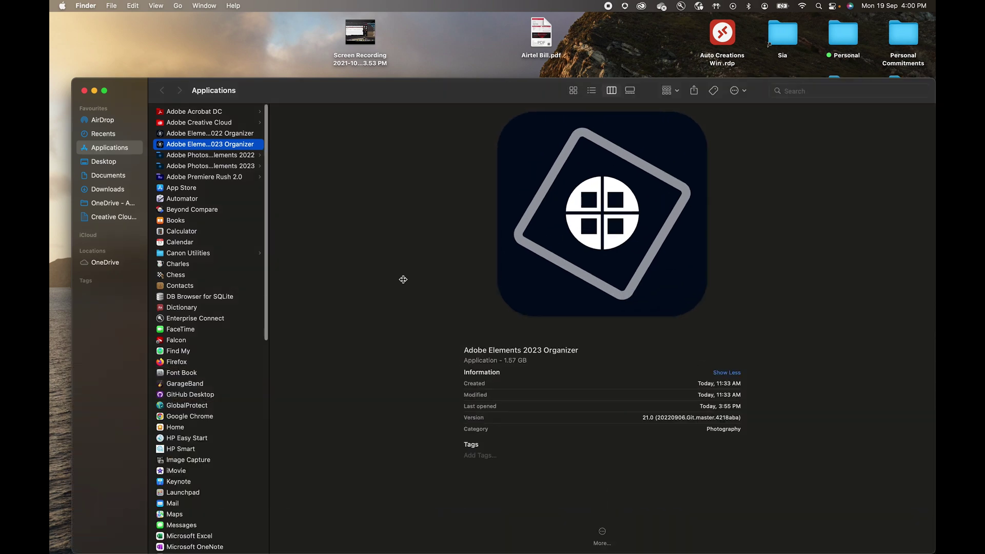
{"action": "left_click_drag", "start_coordinate": [364, 97], "coordinate": [281, 30]}
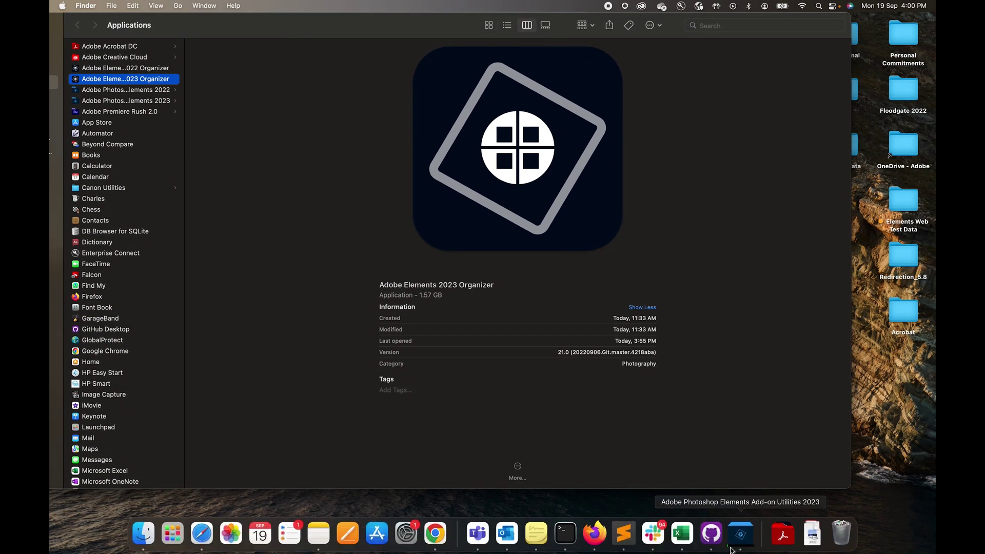
{"action": "left_click", "coordinate": [737, 539]}
{"action": "left_click_drag", "start_coordinate": [446, 27], "coordinate": [519, 27]}
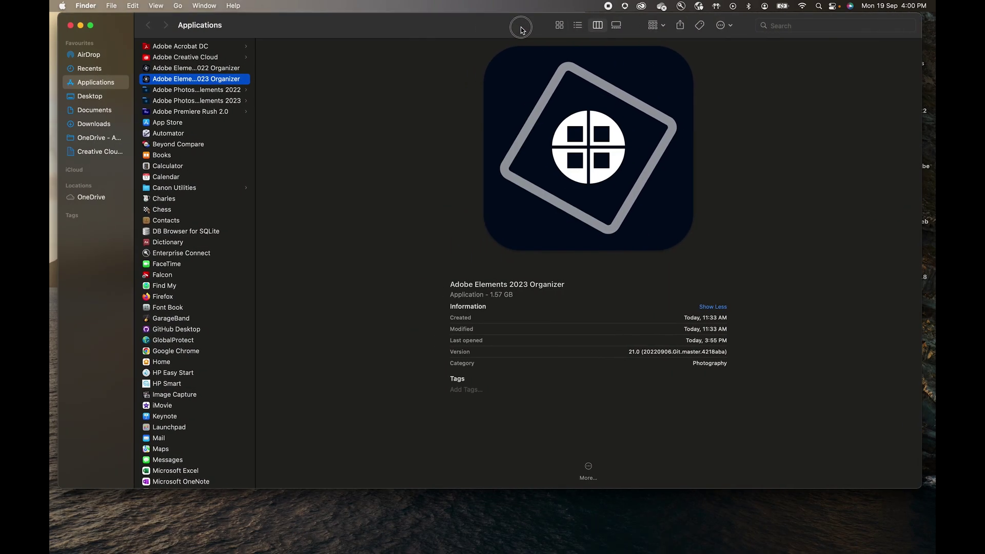
{"action": "left_click", "coordinate": [739, 546]}
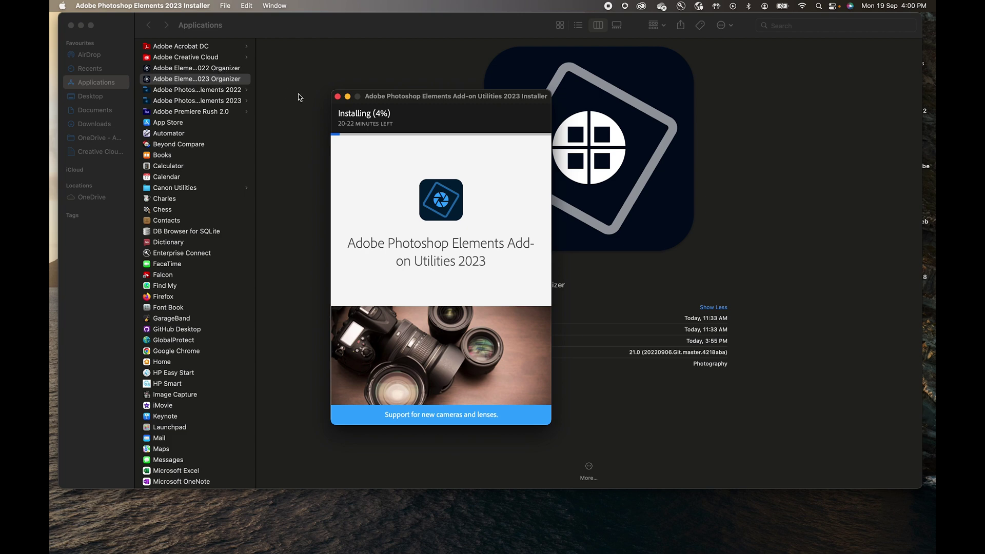
- Bring the installer forward to watch its progress past 8% until it finishes
{"action": "left_click", "coordinate": [377, 140]}
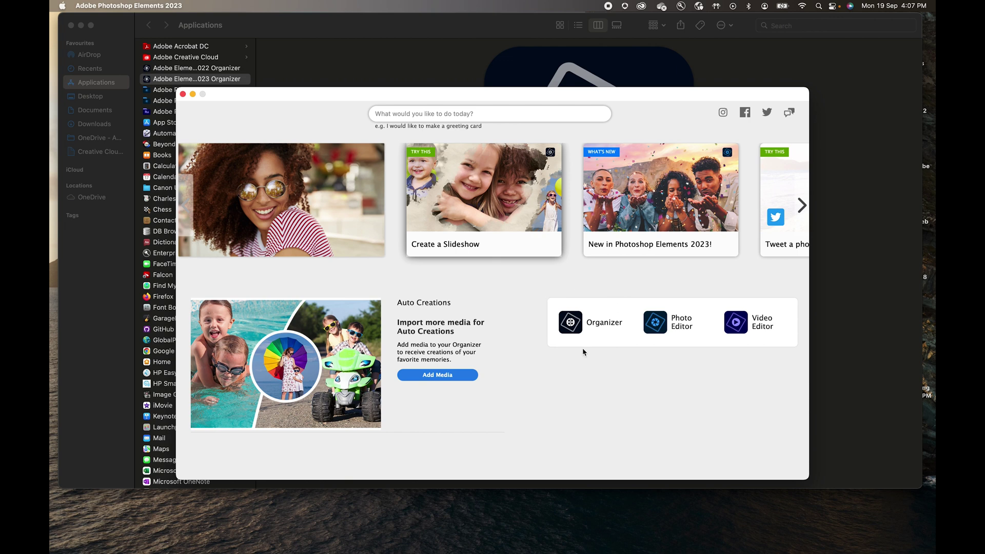
- Launch the Organizer from the home screen and check the Help menu for Install Camera Raw
{"action": "left_click", "coordinate": [583, 332]}
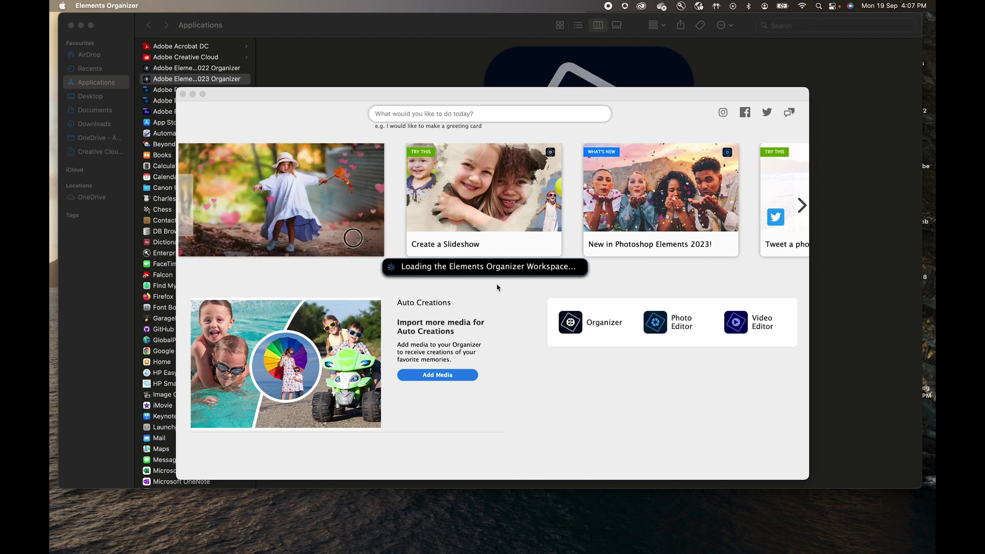
{"action": "left_click", "coordinate": [680, 284]}
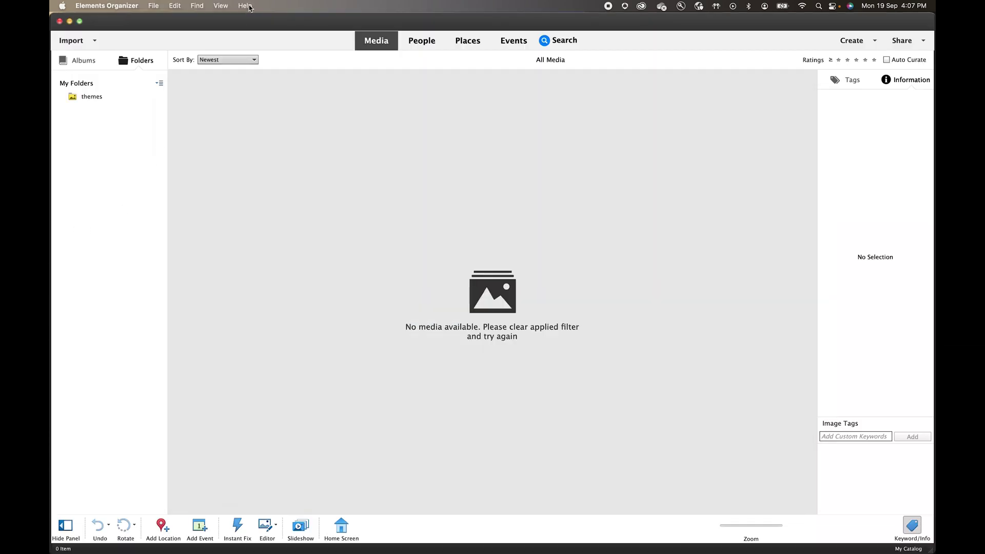
{"action": "left_click", "coordinate": [245, 6]}
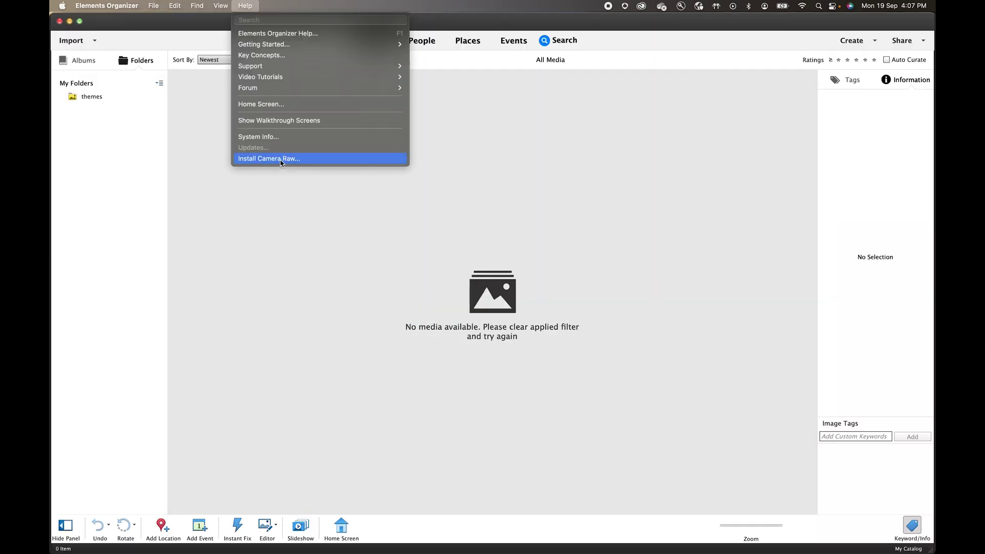
{"action": "left_click", "coordinate": [442, 187]}
- Import DSC_0018.NEF through DSC_0020.NEF from Raw Files using the Media Files filter
{"action": "left_click", "coordinate": [63, 41]}
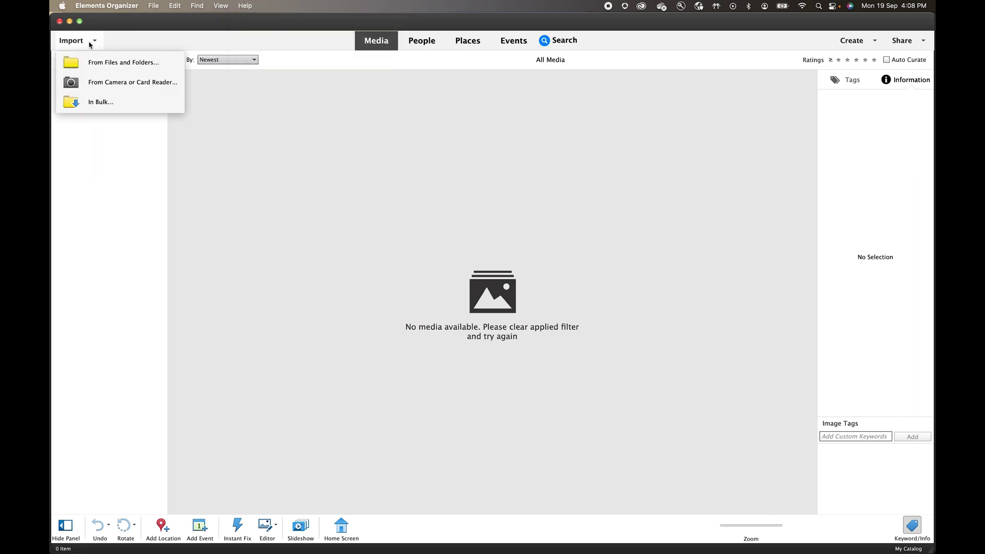
{"action": "left_click", "coordinate": [431, 202]}
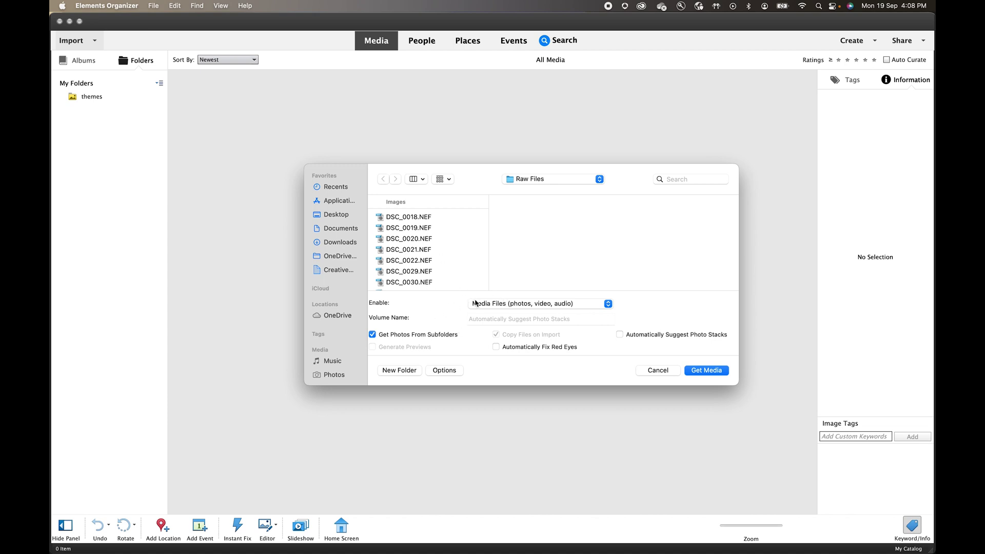
{"action": "left_click", "coordinate": [481, 304]}
{"action": "left_click", "coordinate": [553, 279]}
{"action": "left_click", "coordinate": [501, 302]}
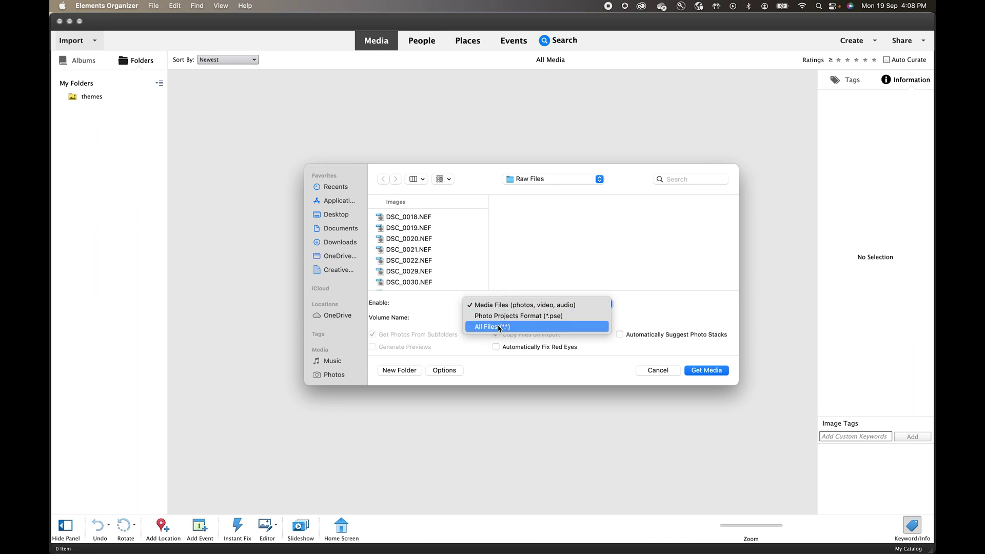
{"action": "left_click", "coordinate": [512, 263]}
{"action": "left_click", "coordinate": [410, 217]}
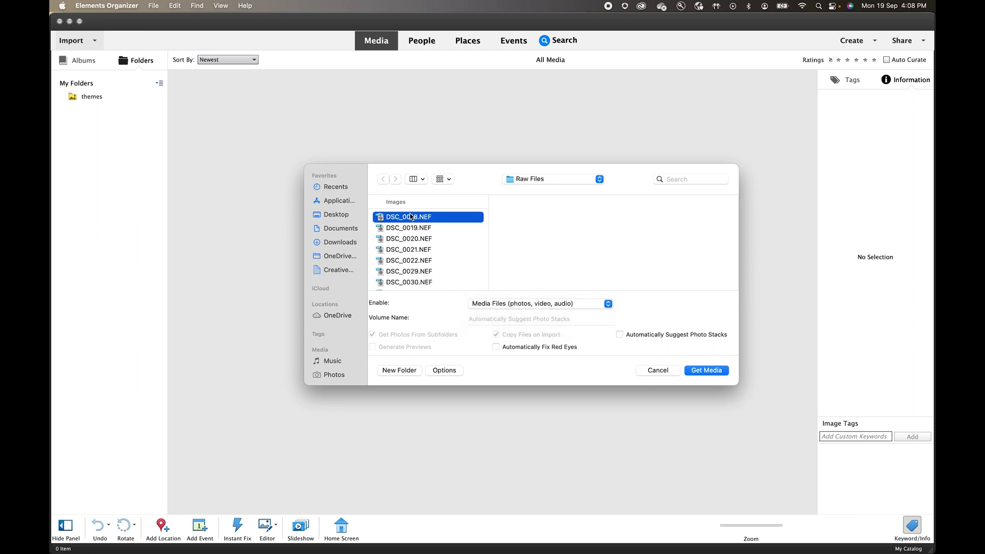
{"action": "left_click", "coordinate": [405, 237], "text": "shift"}
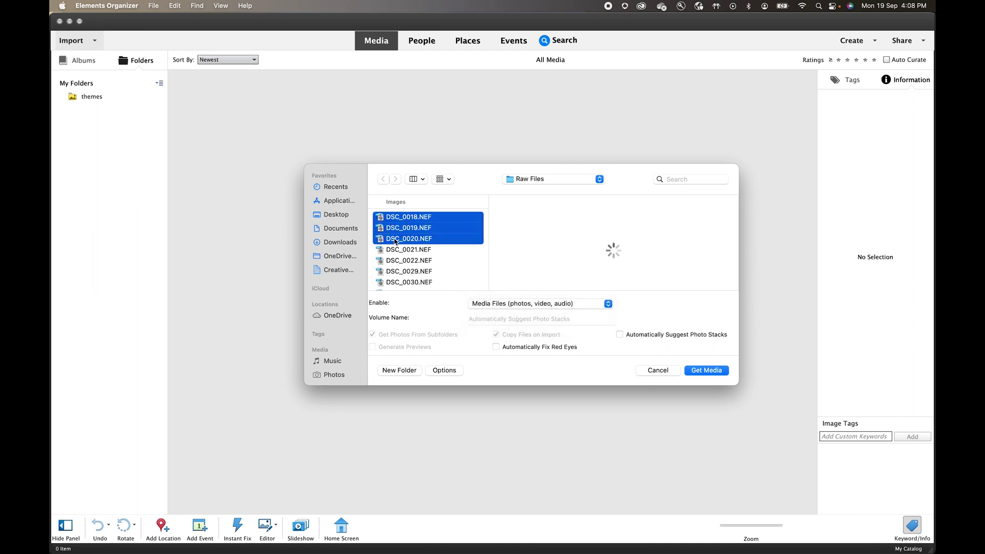
{"action": "left_click", "coordinate": [710, 371]}
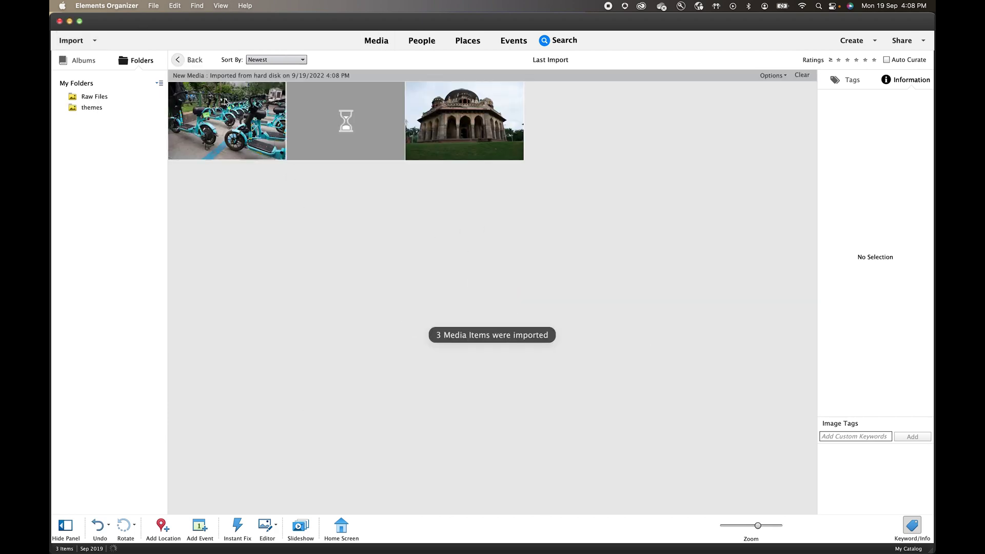
- View the imported photos full size, stepping through to DSC_0020.NEF as 3 of 3
{"action": "double_click", "coordinate": [227, 109]}
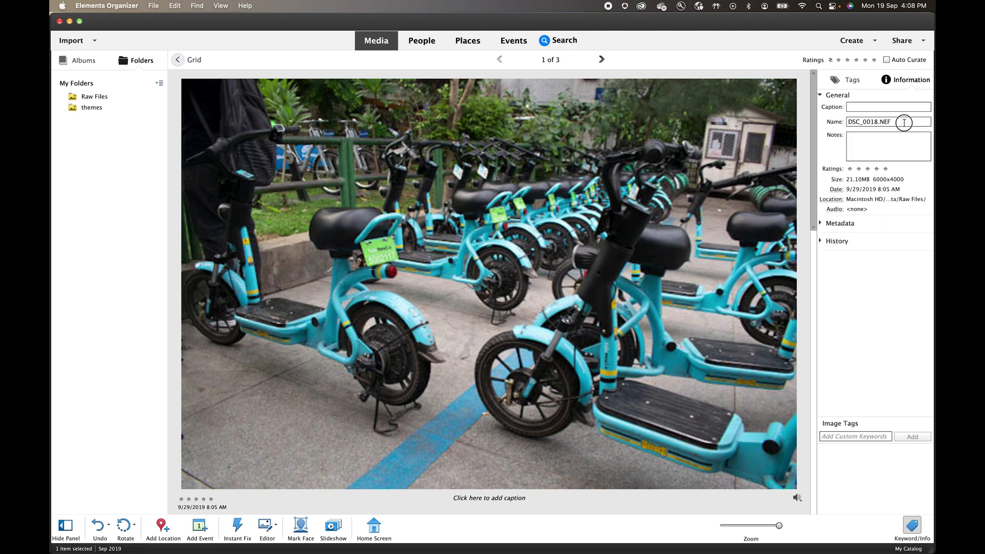
{"action": "left_click", "coordinate": [899, 122]}
{"action": "left_click", "coordinate": [601, 60]}
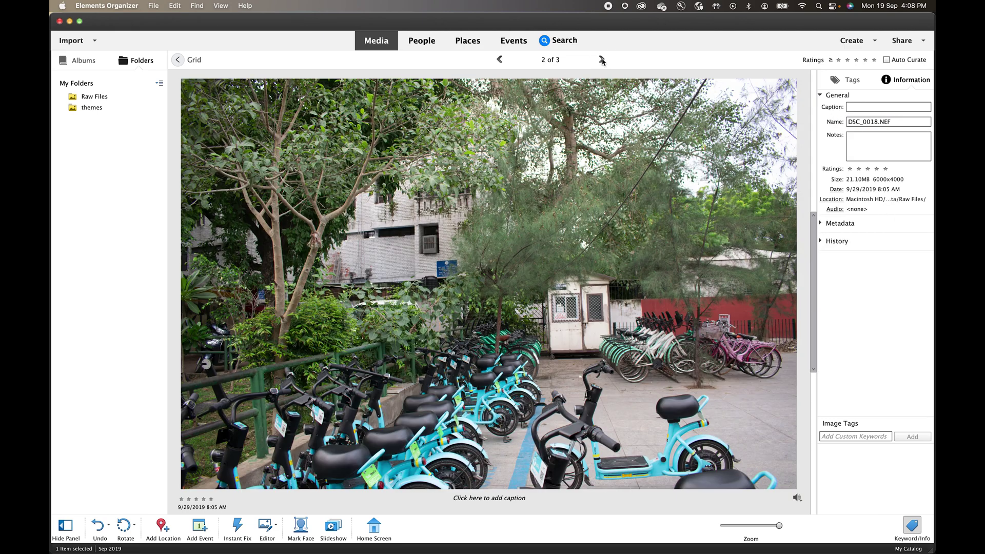
{"action": "left_click", "coordinate": [601, 59]}
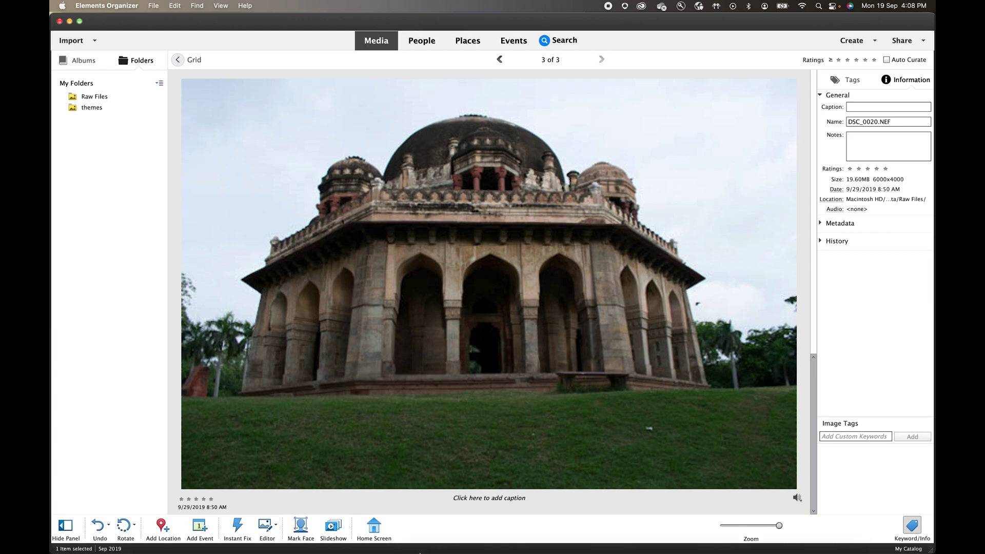
{"action": "mouse_move", "coordinate": [425, 552]}
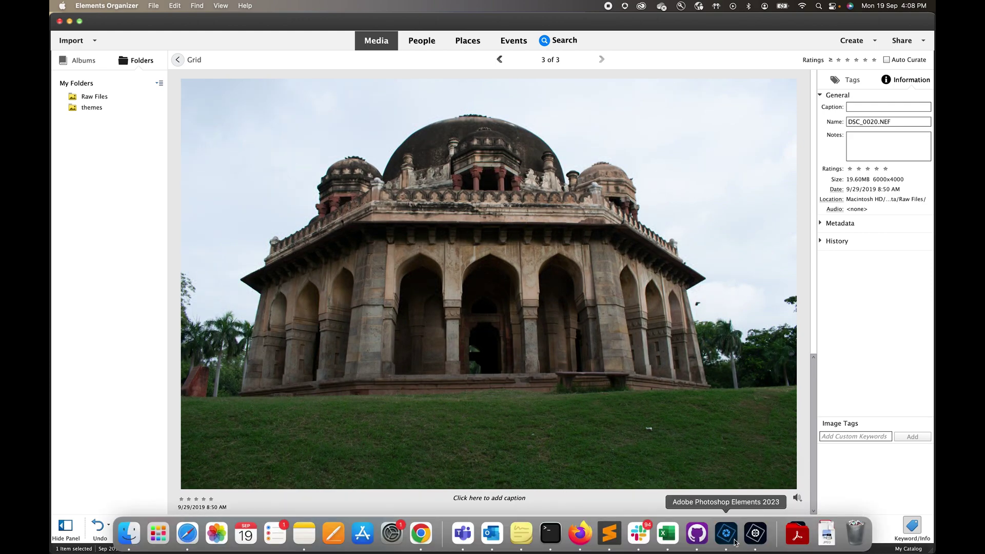
- Launch the Photo Editor from the home screen and select DSC_0018.NEF in the File > Open dialog
{"action": "left_click", "coordinate": [725, 534]}
{"action": "left_click", "coordinate": [662, 321]}
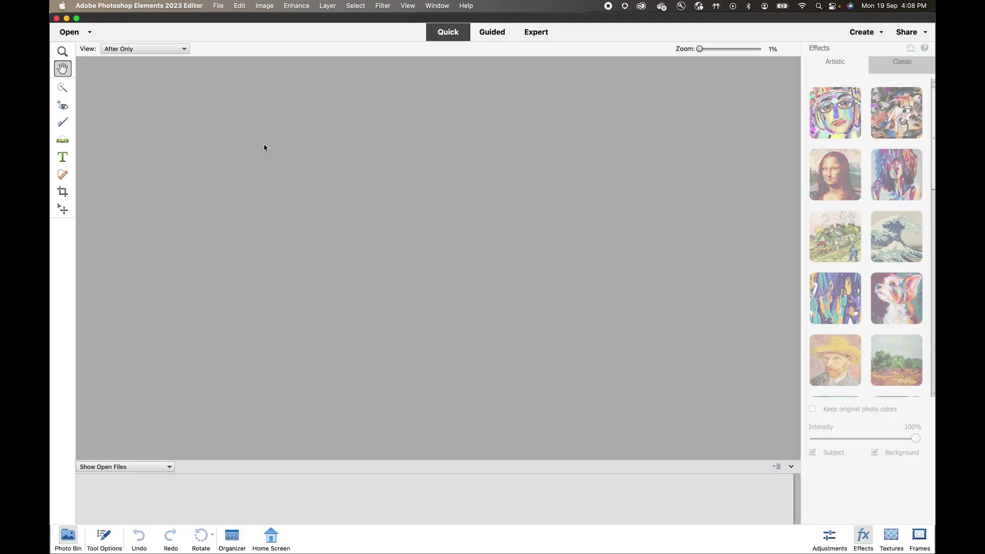
{"action": "left_click", "coordinate": [218, 6]}
{"action": "left_click", "coordinate": [234, 34]}
{"action": "left_click", "coordinate": [218, 6]}
{"action": "left_click", "coordinate": [429, 151]}
{"action": "left_click", "coordinate": [400, 146]}
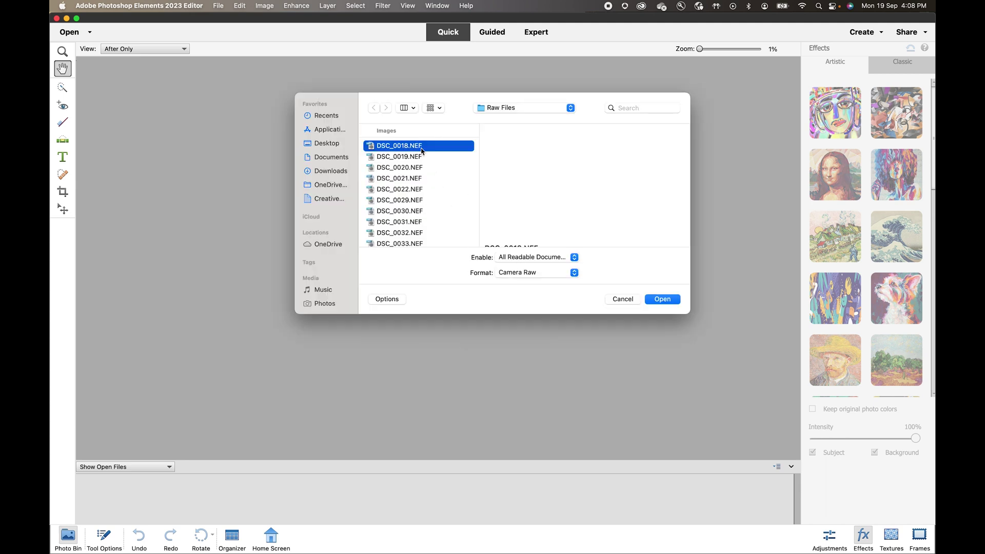
- Open DSC_0018.NEF, the blue scooters photo, in Camera Raw 14.4 from the Open dialog
{"action": "left_click", "coordinate": [661, 299]}
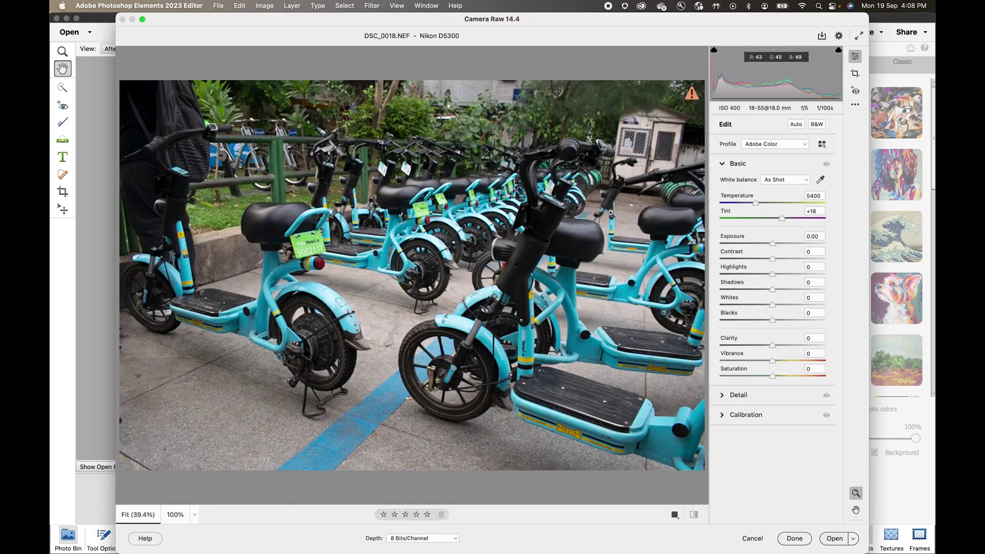